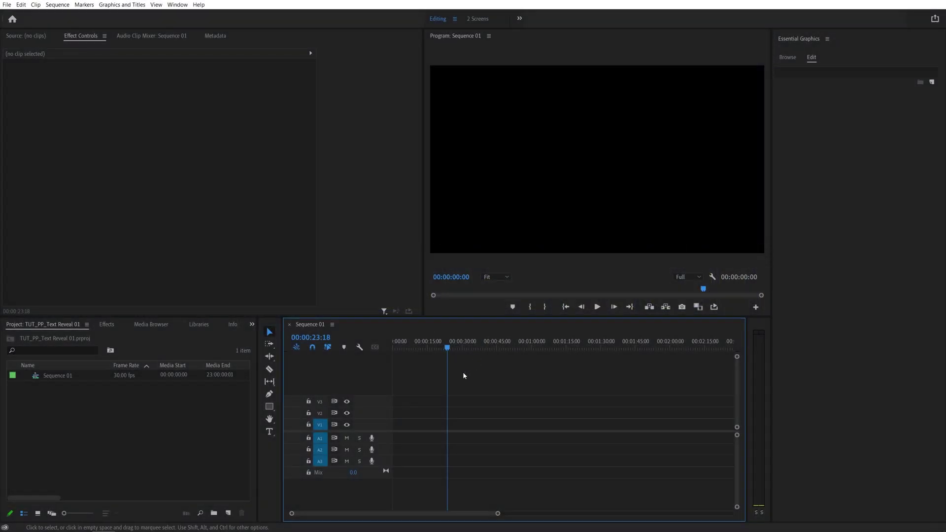
- Drag the playhead in the empty Sequence 01 to 00:00:30:18
{"action": "mouse_move", "coordinate": [448, 351]}
{"action": "left_mouse_down"}
{"action": "mouse_move", "coordinate": [491, 350]}
{"action": "mouse_move", "coordinate": [404, 354]}
{"action": "mouse_move", "coordinate": [463, 358]}
{"action": "left_mouse_up"}
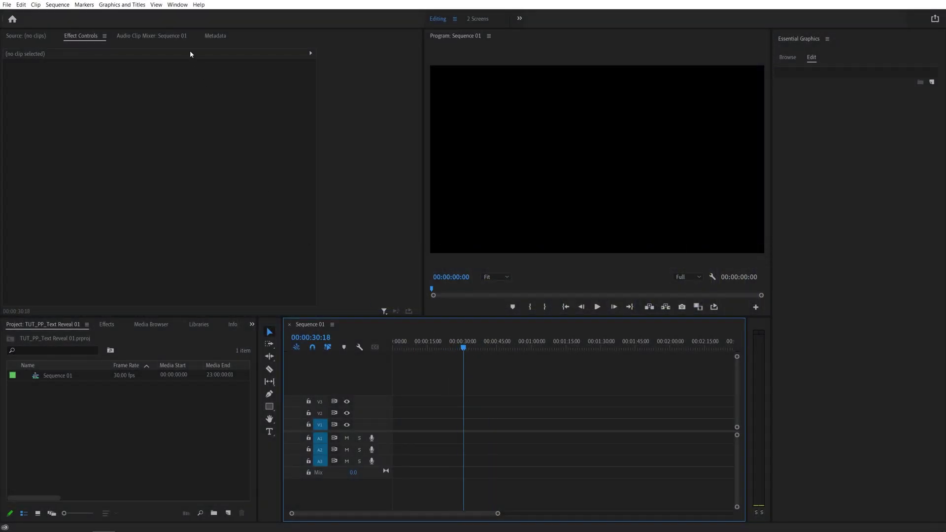
- Show the Essential Graphics panel from the Window menu
{"action": "left_click", "coordinate": [177, 5]}
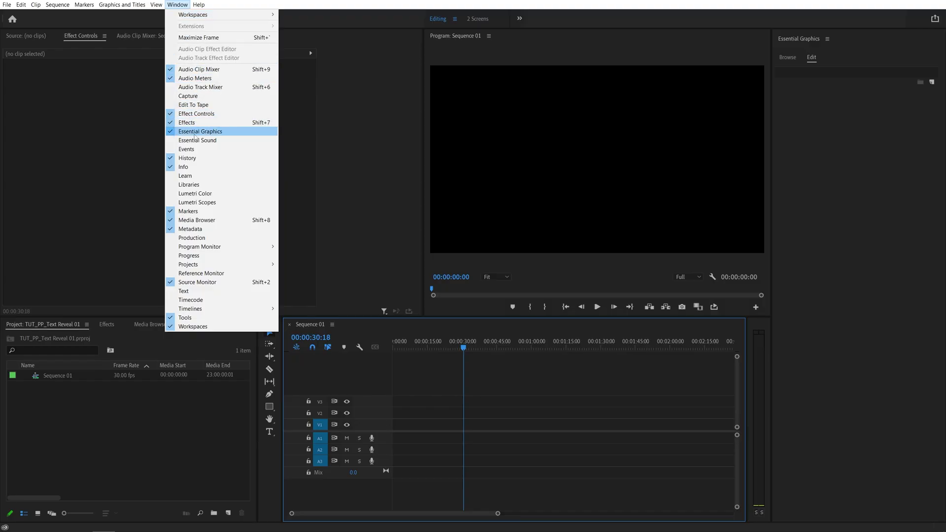
{"action": "left_click", "coordinate": [210, 132]}
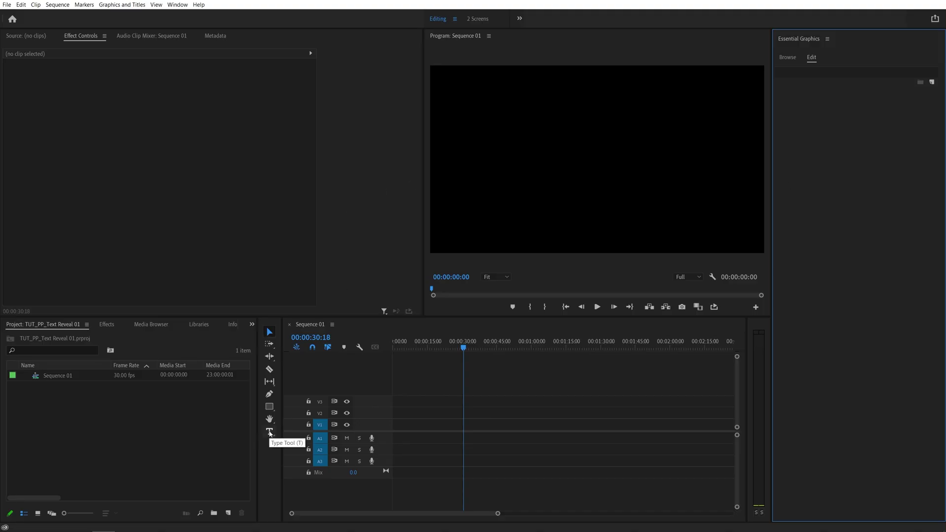
- Create a text layer in the Program monitor reading 'Reveal'
{"action": "left_click", "coordinate": [270, 432]}
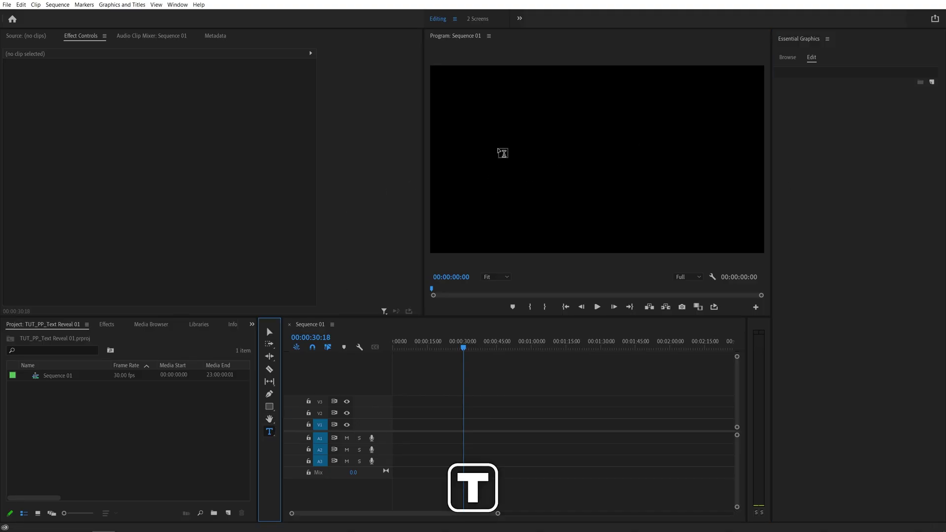
{"action": "left_click", "coordinate": [558, 169]}
{"action": "type", "text": "Reveal"}
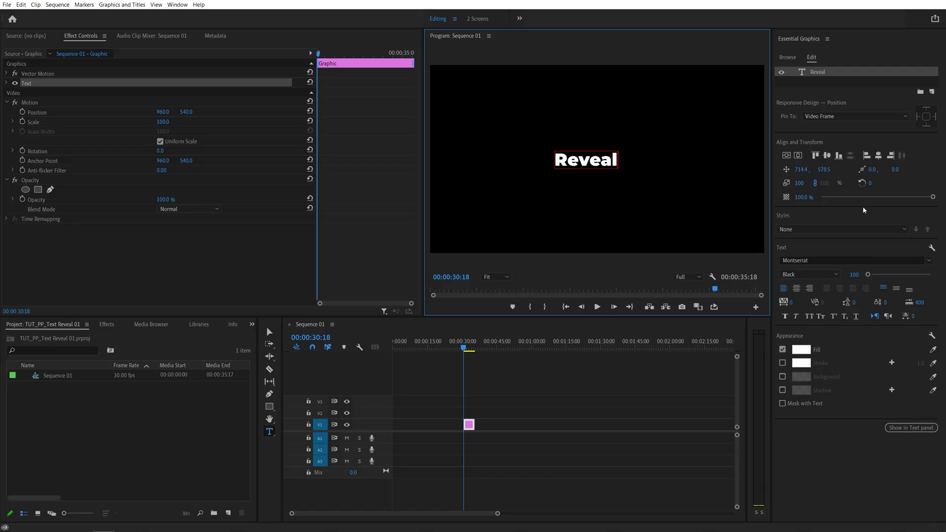
- Scale the title to 200 and centre it vertically and horizontally
{"action": "left_click", "coordinate": [804, 183]}
{"action": "type", "text": "2"}
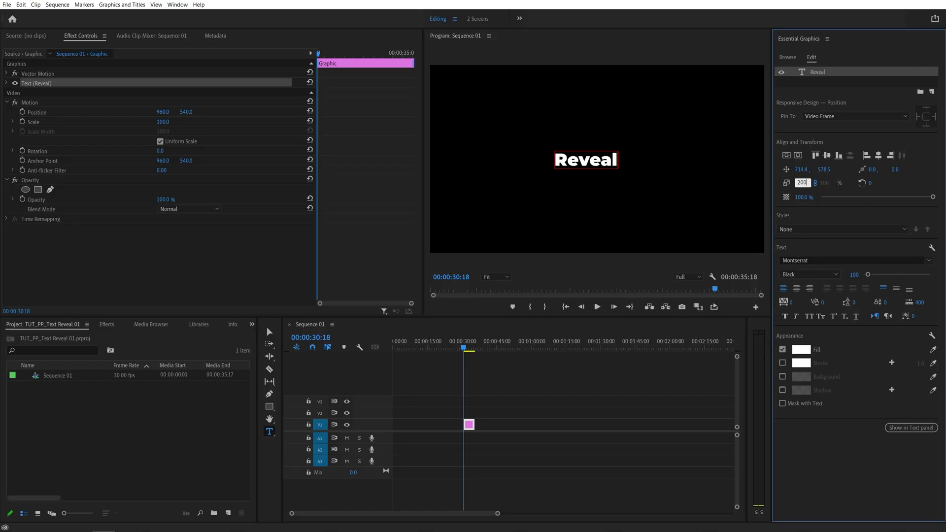
{"action": "type", "text": "00"}
{"action": "key", "text": "Return"}
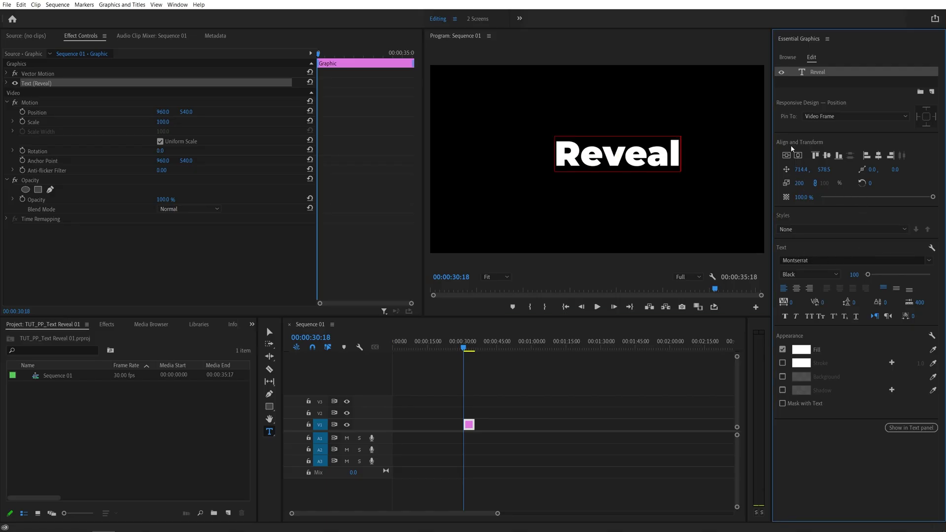
{"action": "left_click", "coordinate": [786, 156]}
{"action": "left_click", "coordinate": [798, 155]}
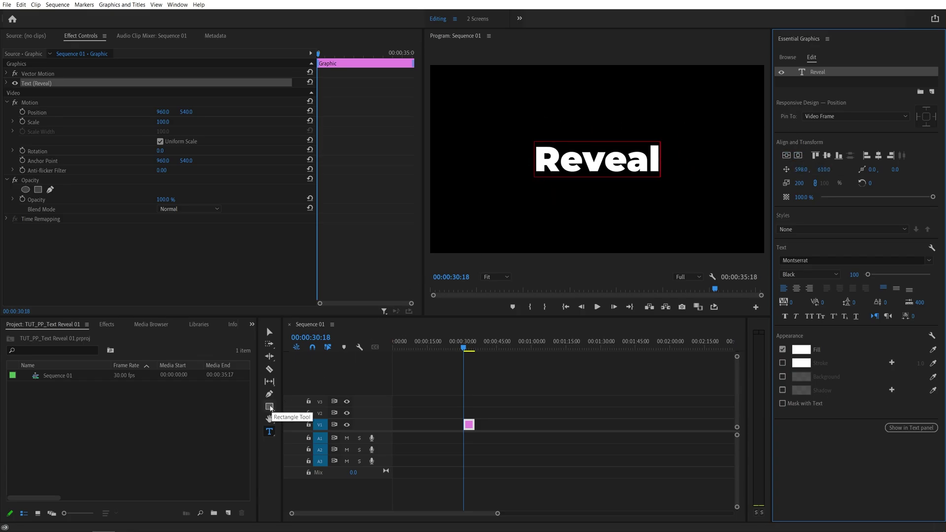
- Draw a rectangle over the title, widen it to 1969 across the frame, and centre it
{"action": "left_click", "coordinate": [269, 406]}
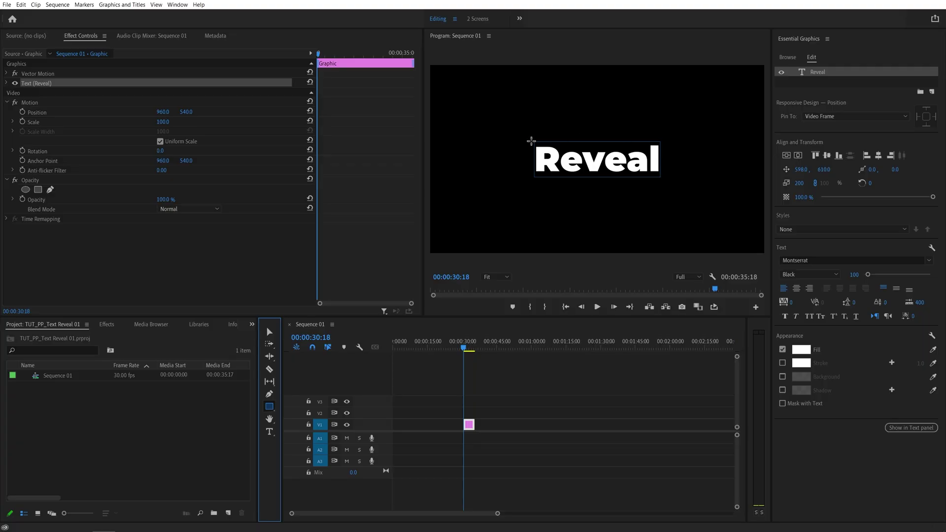
{"action": "left_click_drag", "start_coordinate": [531, 141], "coordinate": [663, 175]}
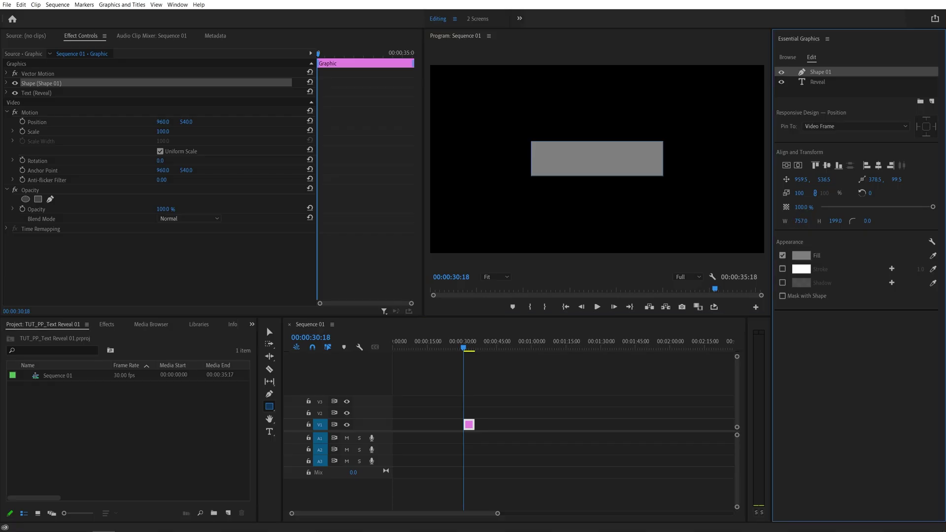
{"action": "left_click_drag", "start_coordinate": [799, 221], "coordinate": [901, 221]}
{"action": "left_click", "coordinate": [788, 166]}
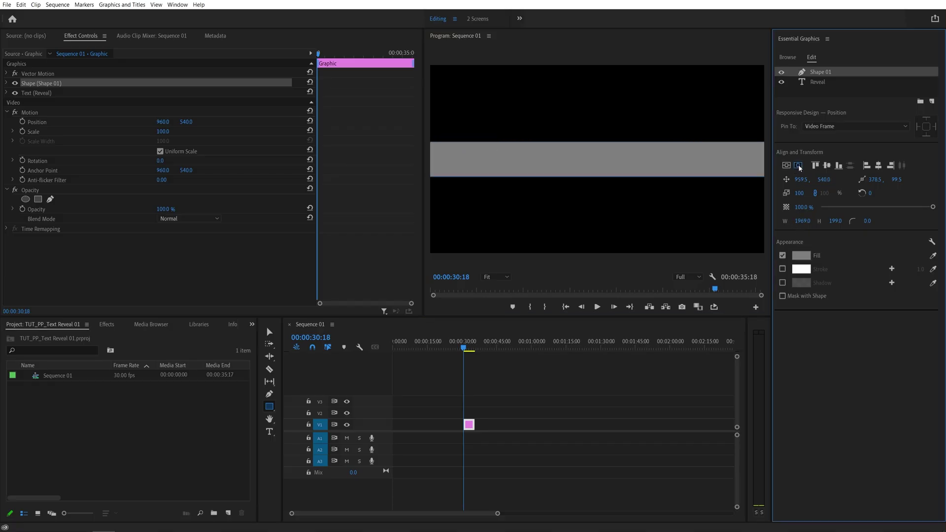
{"action": "left_click", "coordinate": [798, 166]}
- Enable Mask with Shape on the rectangle in the Appearance section
{"action": "left_click", "coordinate": [782, 296]}
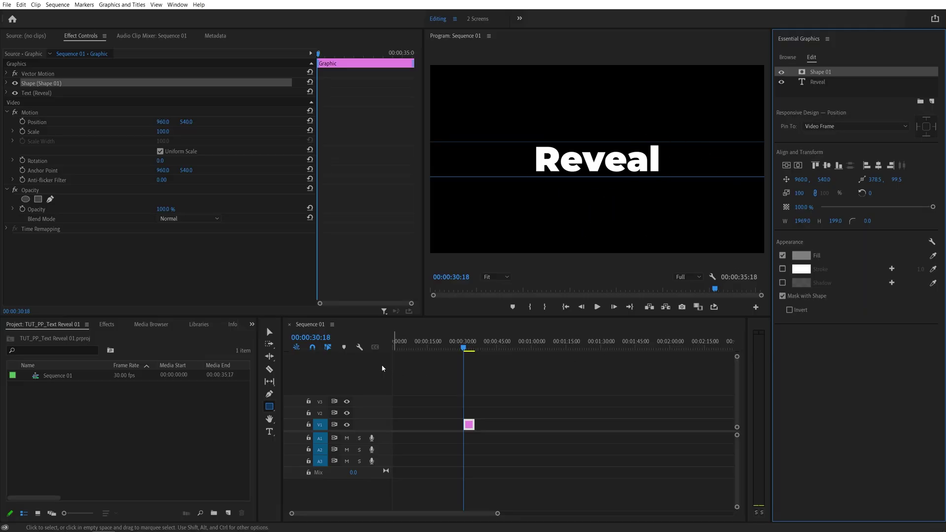
- Select the Reveal layer and drag the text down to vertical 795.9, below the mask band
{"action": "left_click", "coordinate": [269, 332]}
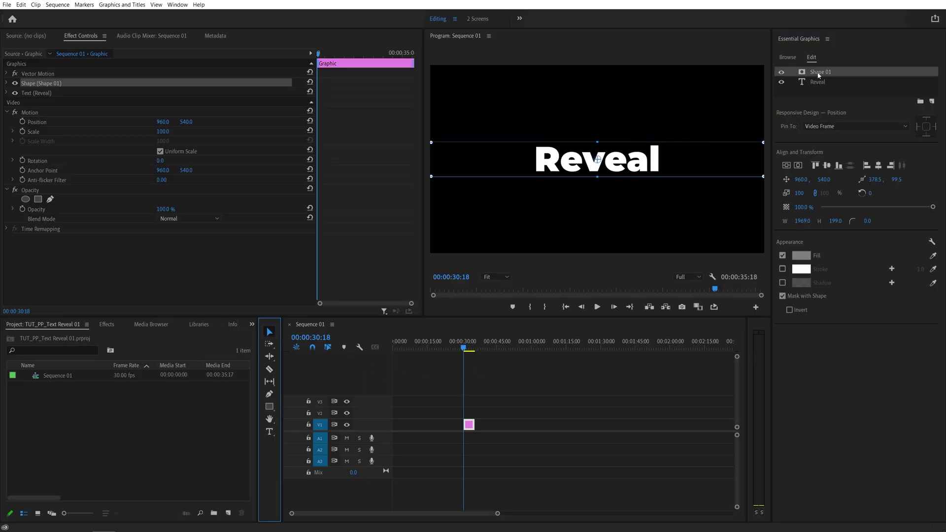
{"action": "left_click", "coordinate": [833, 83]}
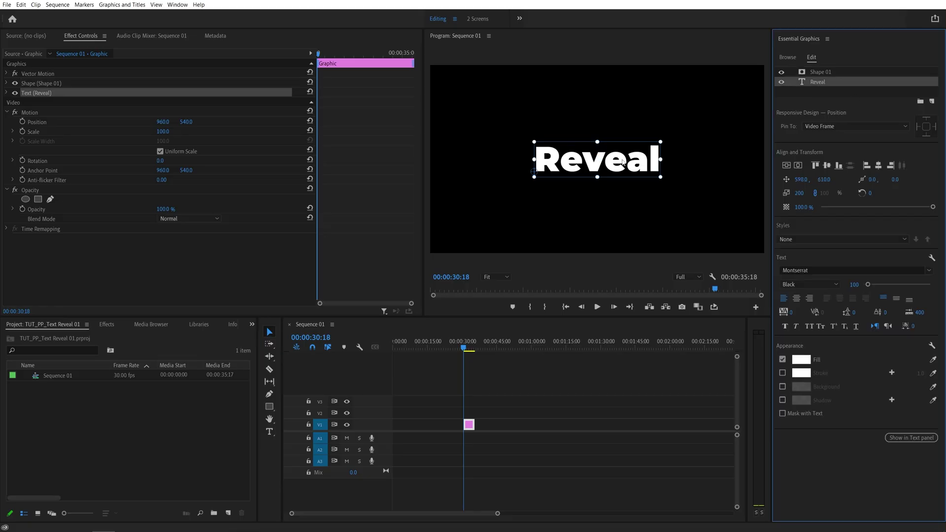
{"action": "left_click_drag", "start_coordinate": [623, 162], "coordinate": [621, 176]}
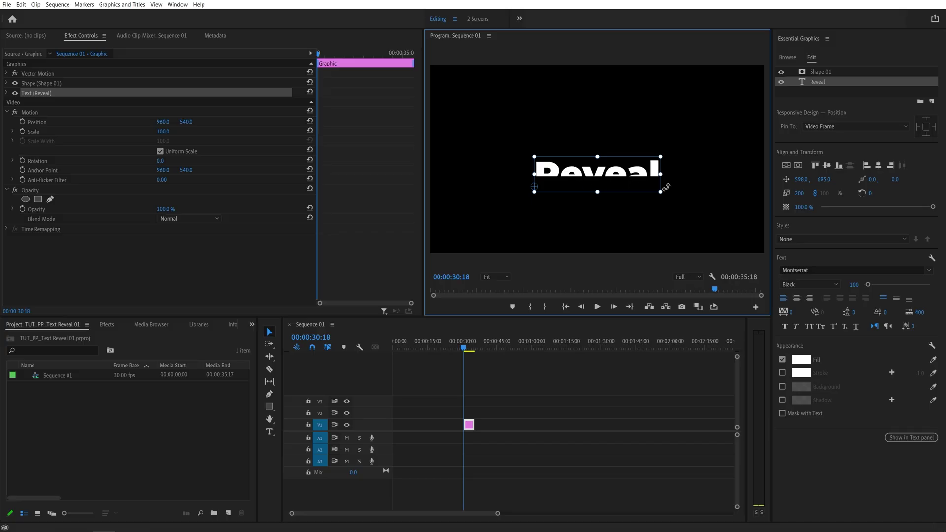
{"action": "left_click_drag", "start_coordinate": [628, 175], "coordinate": [632, 194]}
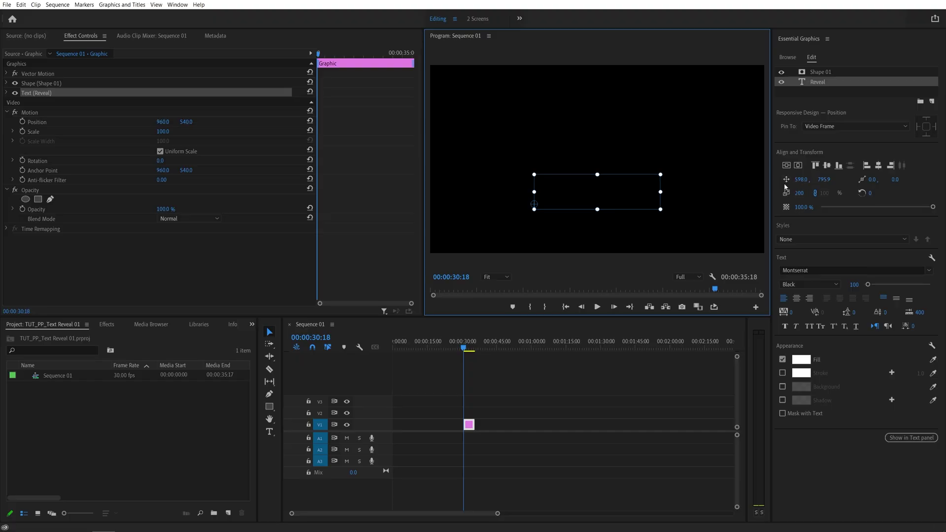
- Keyframe the title's Position, then one second later raise it to 634.0 into view
{"action": "left_click", "coordinate": [786, 180]}
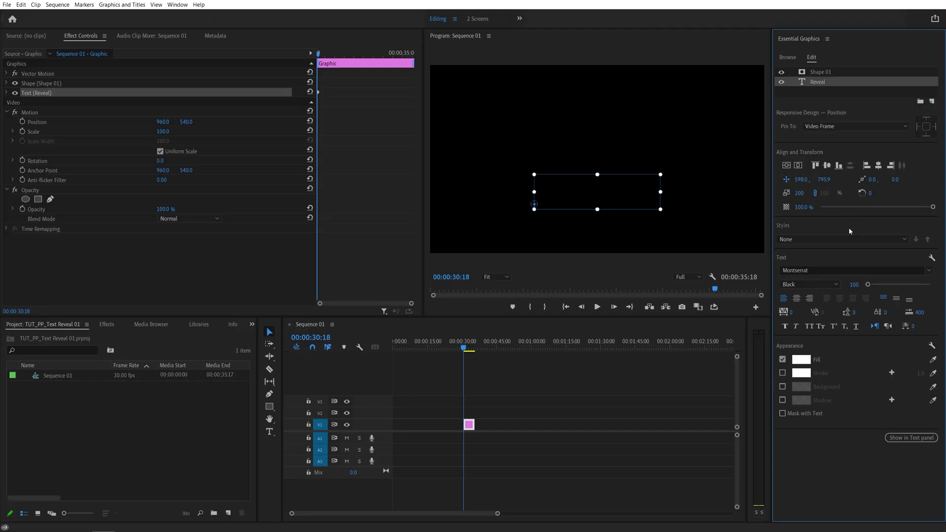
{"action": "left_click", "coordinate": [462, 375]}
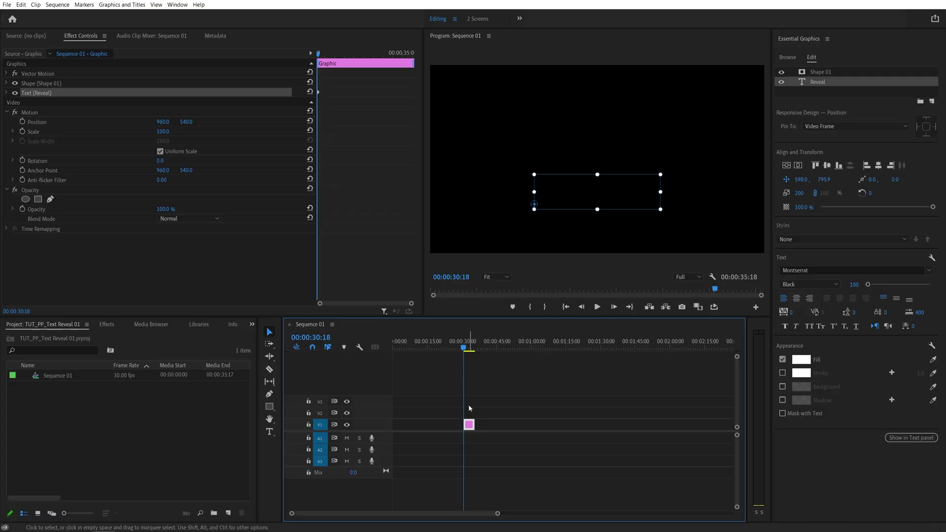
{"action": "key", "text": "shift+Right"}
{"action": "key", "text": "shift+Right"}
{"action": "key", "text": "shift+Right"}
{"action": "key", "text": "shift+Right"}
{"action": "key", "text": "shift+Right"}
{"action": "key", "text": "shift+Right"}
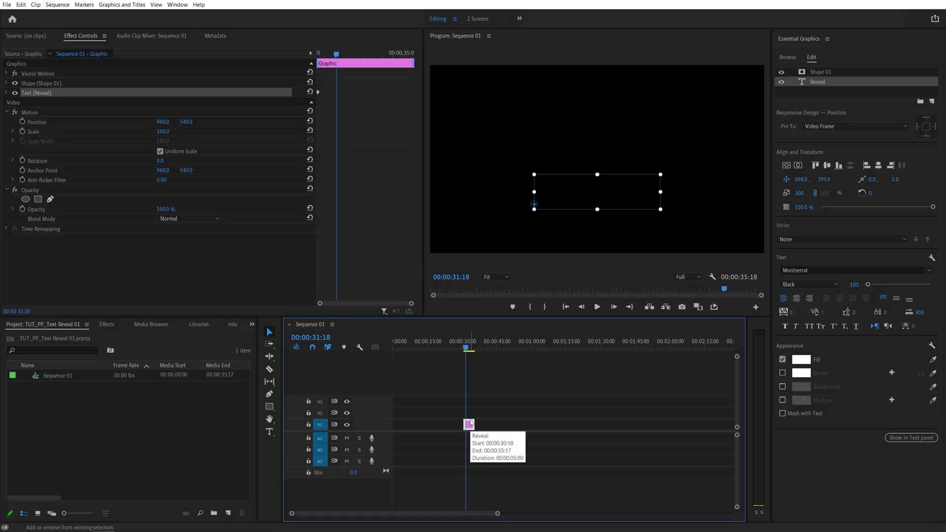
{"action": "left_click_drag", "start_coordinate": [625, 196], "coordinate": [624, 168]}
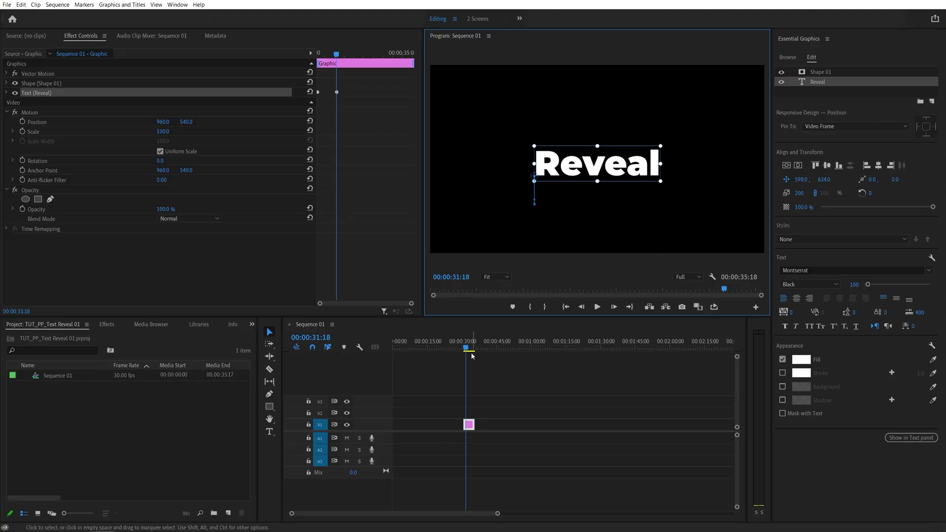
- Play back the rise-up reveal animation a few times to preview it
{"action": "left_click", "coordinate": [471, 376]}
{"action": "key", "text": "Up"}
{"action": "key", "text": "space"}
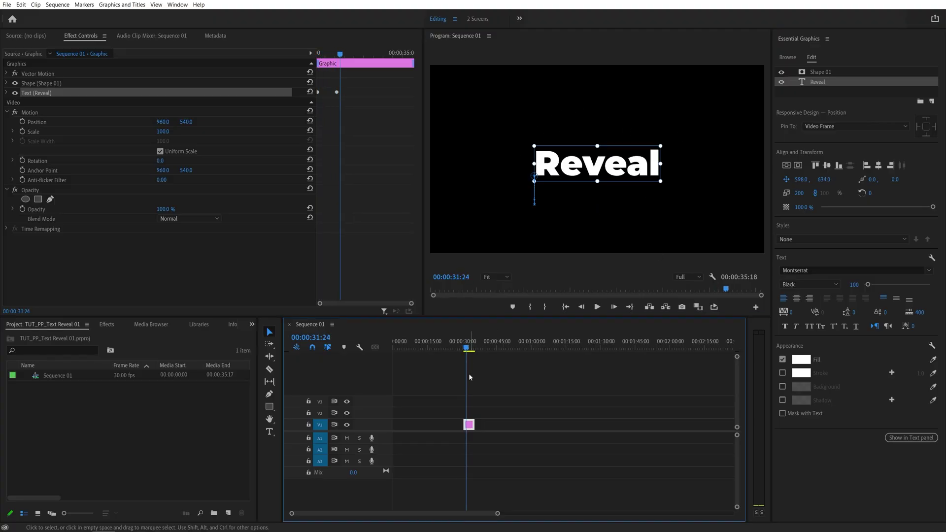
{"action": "key", "text": "Up"}
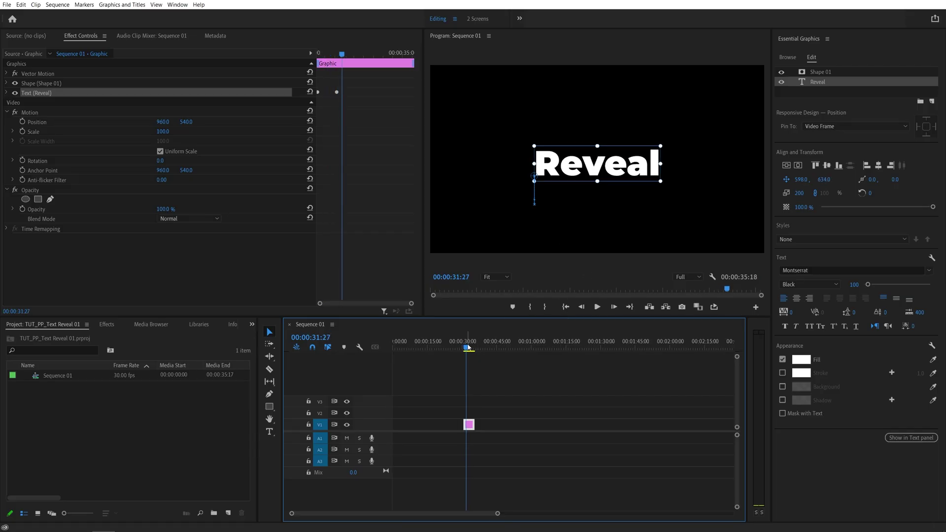
{"action": "key", "text": "Up"}
{"action": "key", "text": "space"}
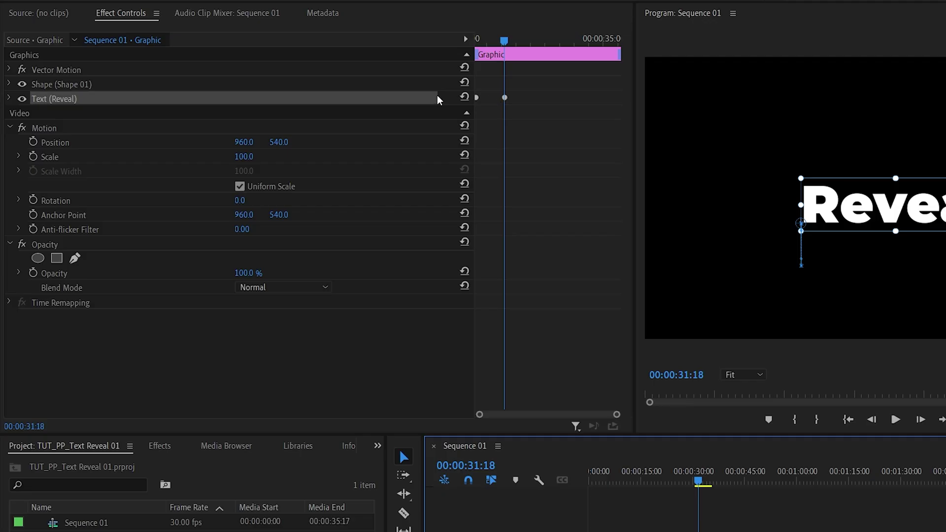
- Expand the Reveal text properties and select both Position keyframes
{"action": "left_click", "coordinate": [9, 99]}
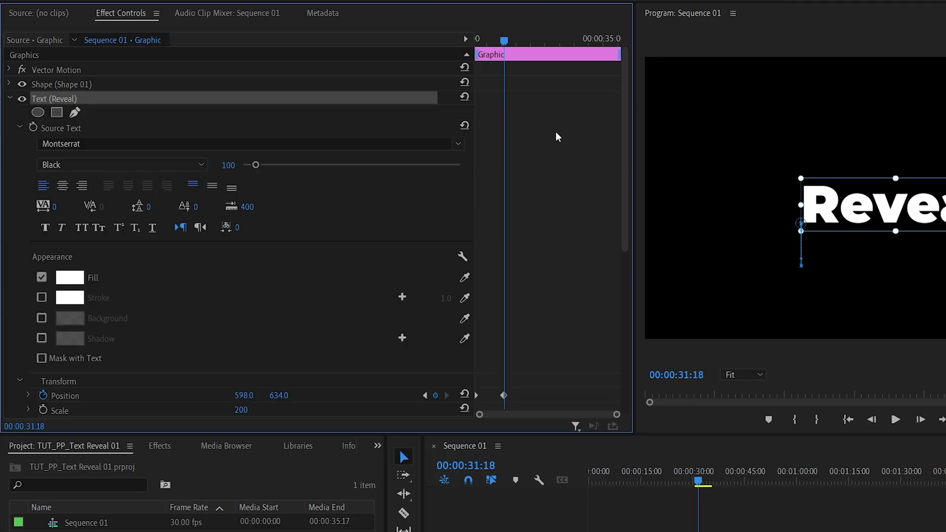
{"action": "left_click_drag", "start_coordinate": [625, 167], "coordinate": [583, 247]}
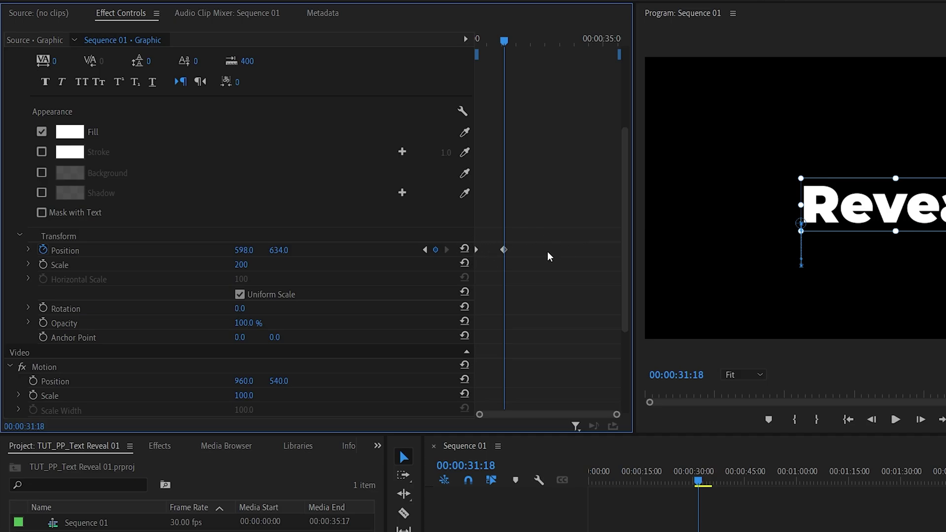
{"action": "left_click_drag", "start_coordinate": [484, 272], "coordinate": [533, 219]}
- Apply Ease In and Ease Out temporal interpolation to both Position keyframes
{"action": "right_click", "coordinate": [504, 250]}
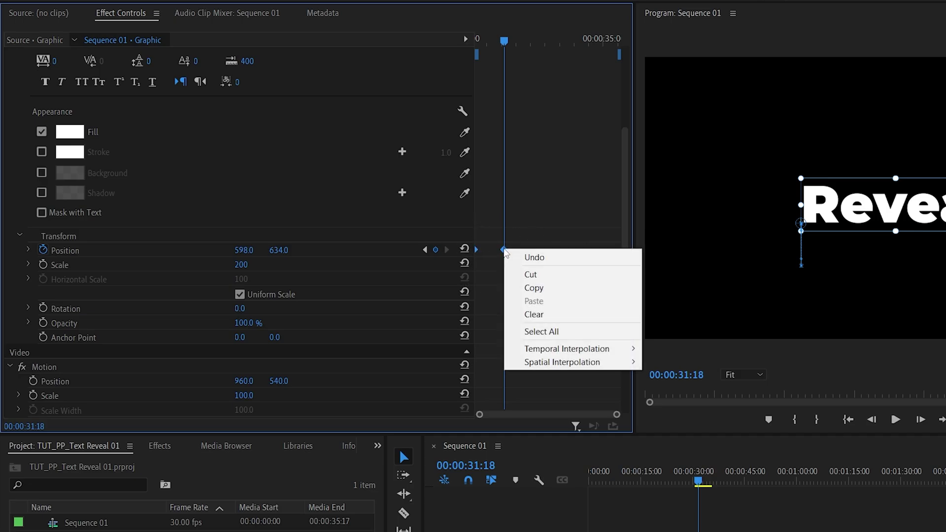
{"action": "mouse_move", "coordinate": [633, 348]}
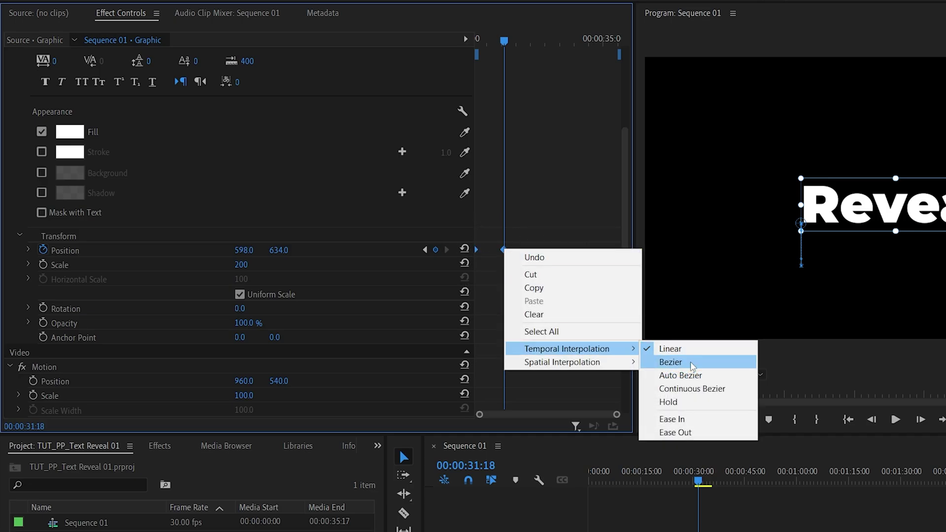
{"action": "left_click", "coordinate": [706, 420]}
{"action": "right_click", "coordinate": [503, 249]}
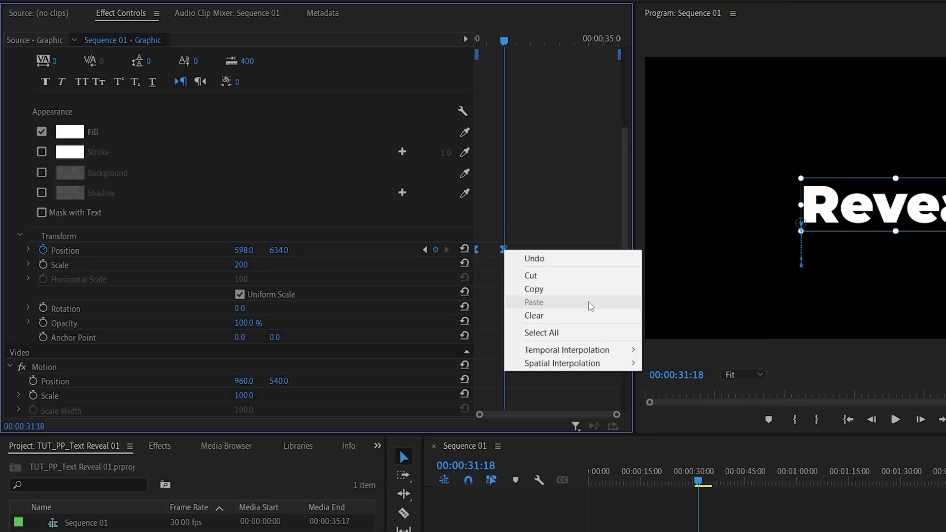
{"action": "mouse_move", "coordinate": [584, 357]}
{"action": "left_click", "coordinate": [692, 434]}
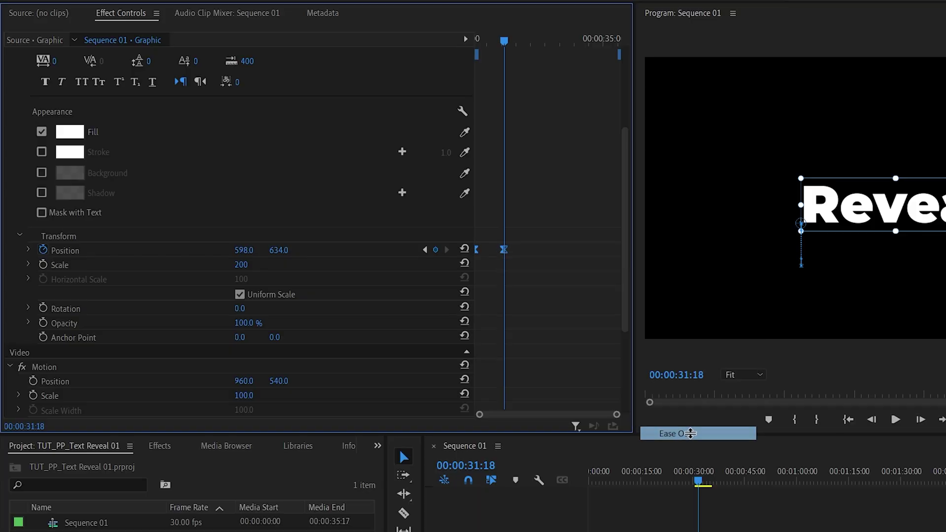
- Zoom in and enlarge the Position velocity graph, then drag the right handle left to peak earlier
{"action": "left_click", "coordinate": [28, 251]}
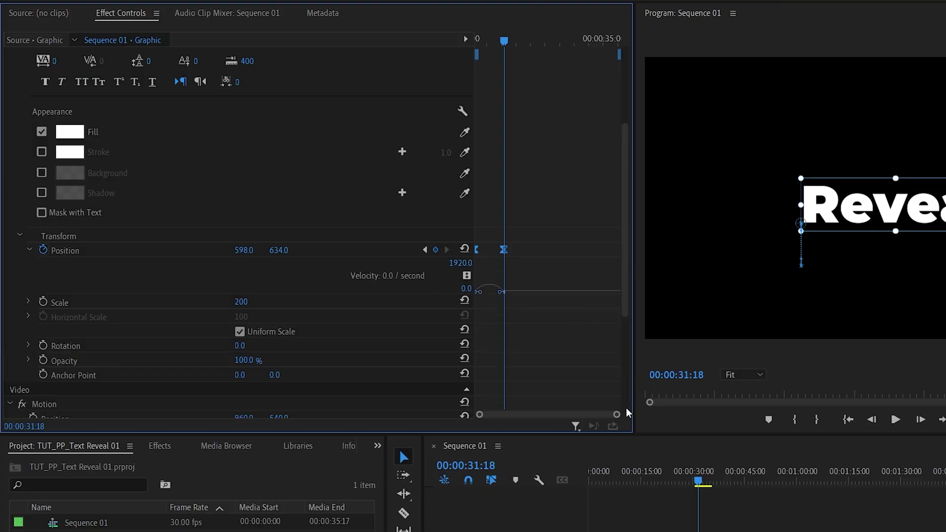
{"action": "left_click_drag", "start_coordinate": [616, 415], "coordinate": [570, 420]}
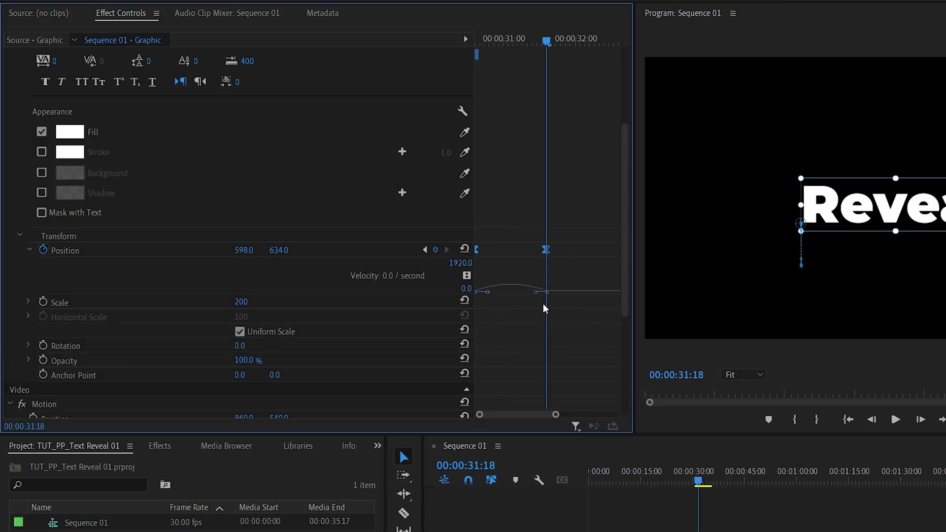
{"action": "left_click_drag", "start_coordinate": [519, 291], "coordinate": [519, 339]}
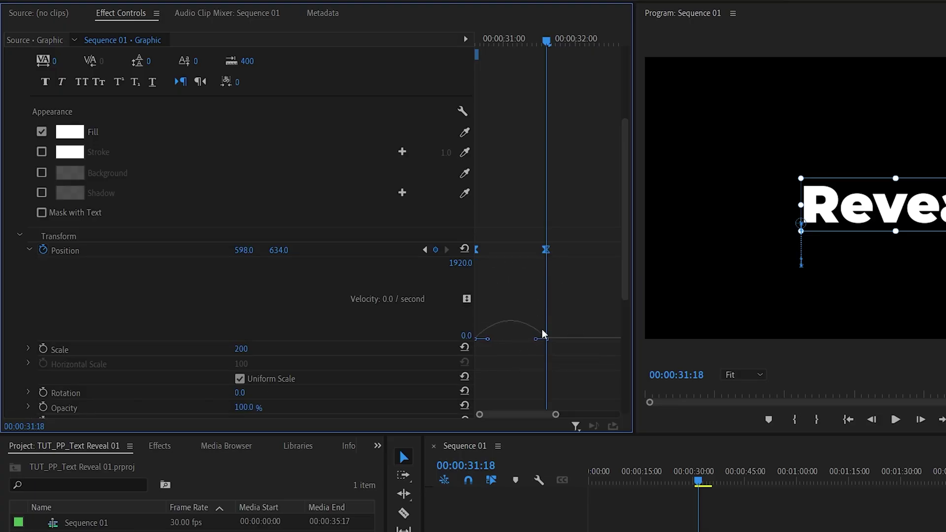
{"action": "left_click_drag", "start_coordinate": [535, 340], "coordinate": [511, 340]}
- Play the reveal from the start of the title clip to review the easing
{"action": "left_click", "coordinate": [694, 482]}
{"action": "key", "text": "space"}
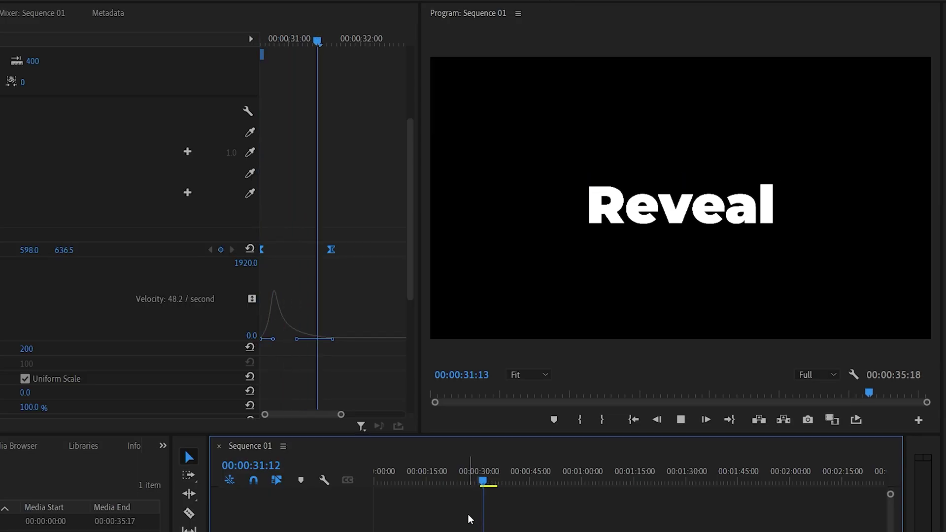
{"action": "key", "text": "space"}
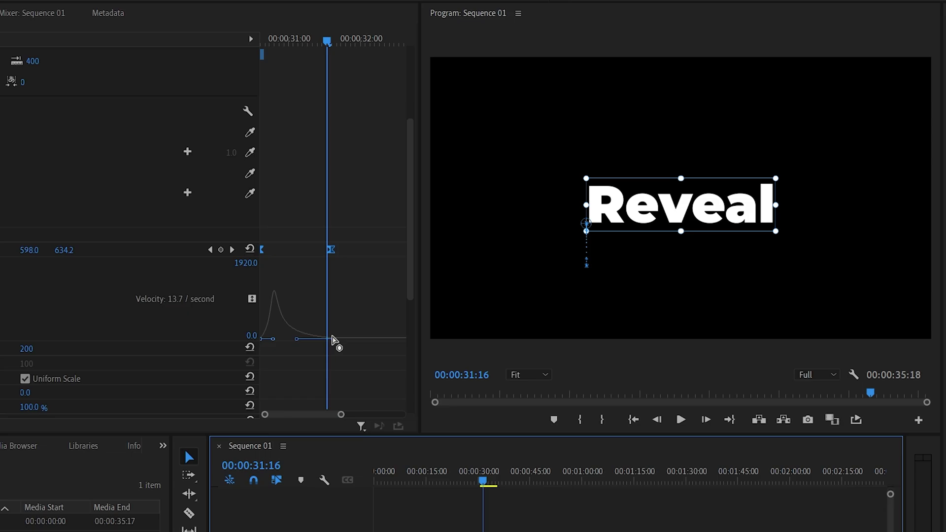
{"action": "key", "text": "Up"}
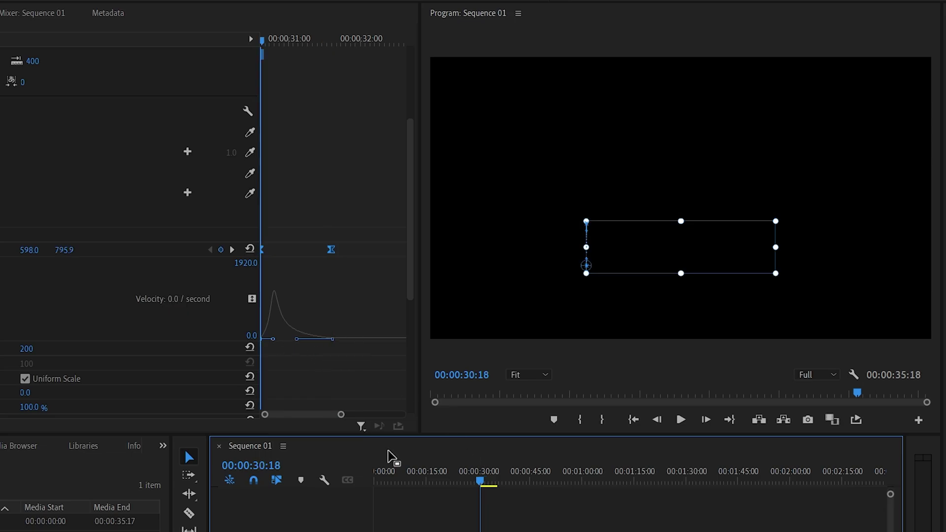
{"action": "key", "text": "space"}
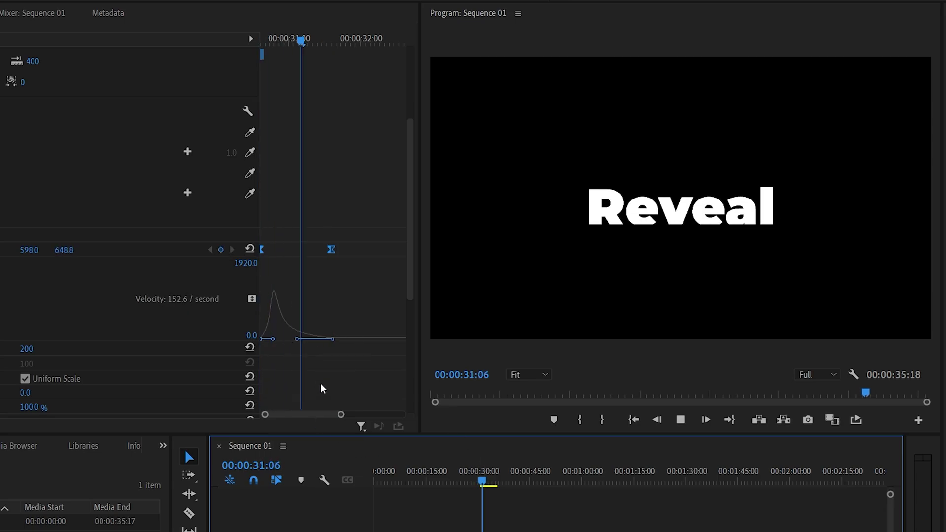
{"action": "key", "text": "space"}
- Extend the velocity peak's influence handle to sharpen it, then replay the reveal
{"action": "left_click_drag", "start_coordinate": [274, 338], "coordinate": [296, 338]}
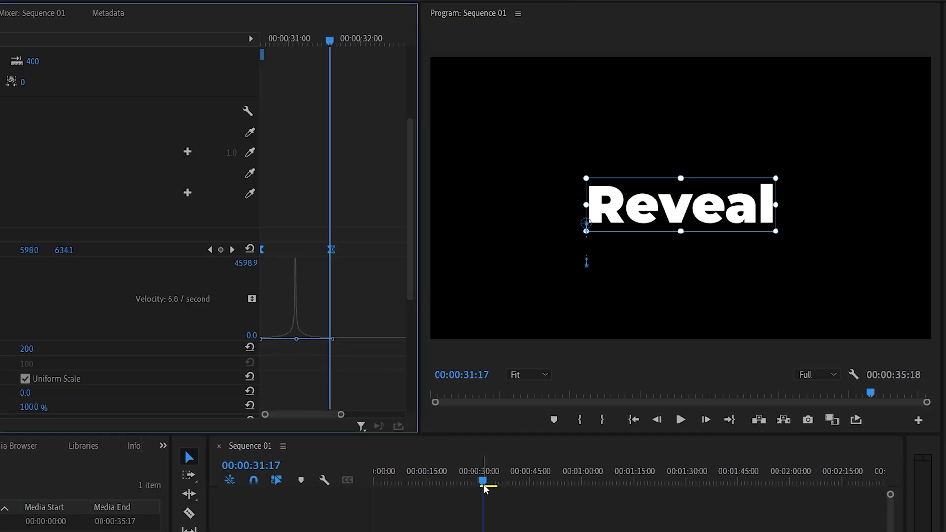
{"action": "left_click", "coordinate": [484, 509]}
{"action": "key", "text": "Up"}
{"action": "key", "text": "space"}
{"action": "key", "text": "space"}
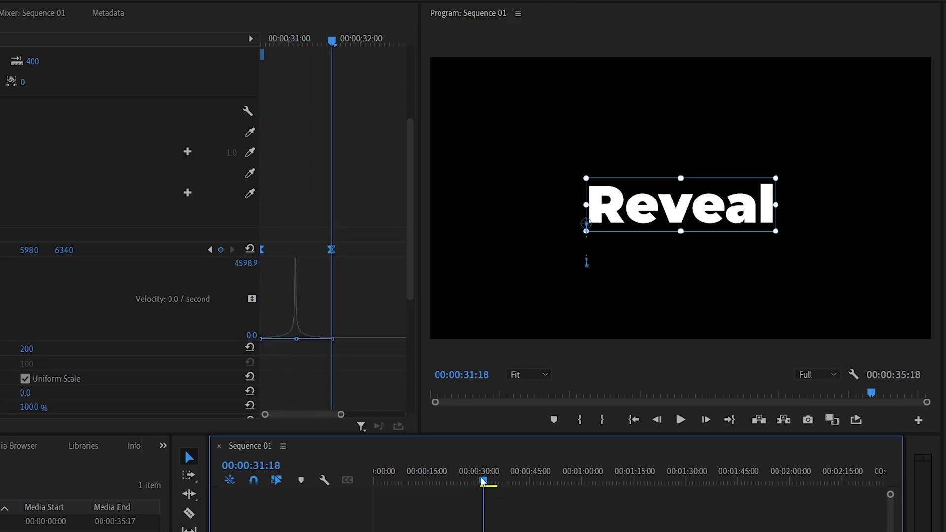
{"action": "key", "text": "Up"}
{"action": "key", "text": "space"}
{"action": "key", "text": "space"}
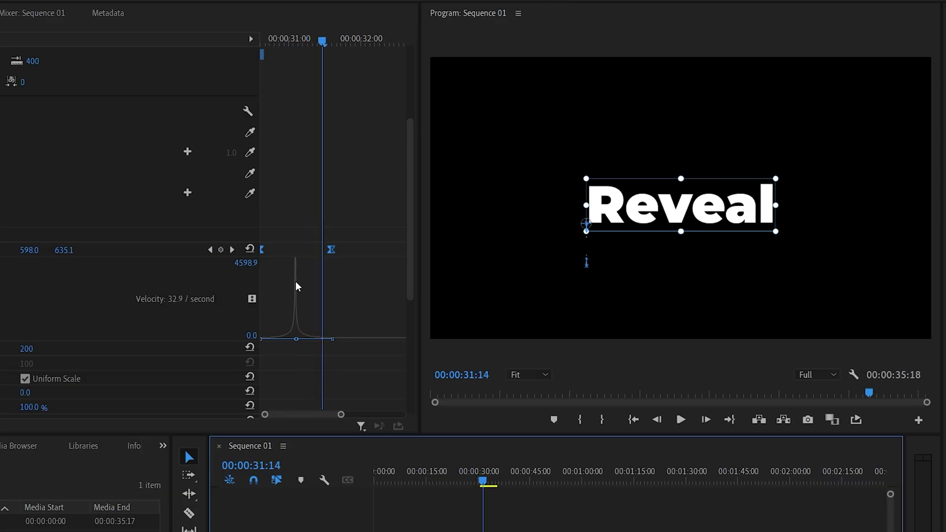
- Pull the velocity peak earlier and softer, topping near 1920, then replay to check
{"action": "left_click_drag", "start_coordinate": [332, 369], "coordinate": [280, 348]}
{"action": "key", "text": "Up"}
{"action": "key", "text": "space"}
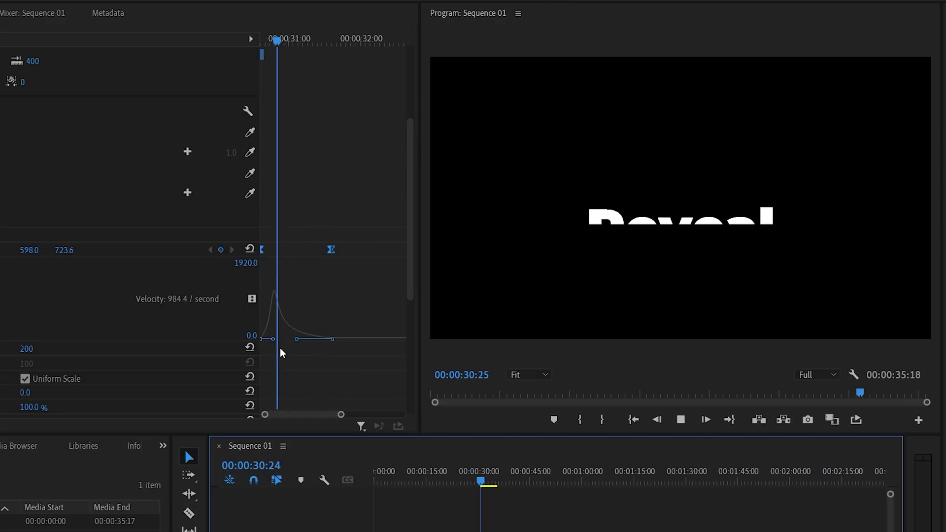
{"action": "key", "text": "Up"}
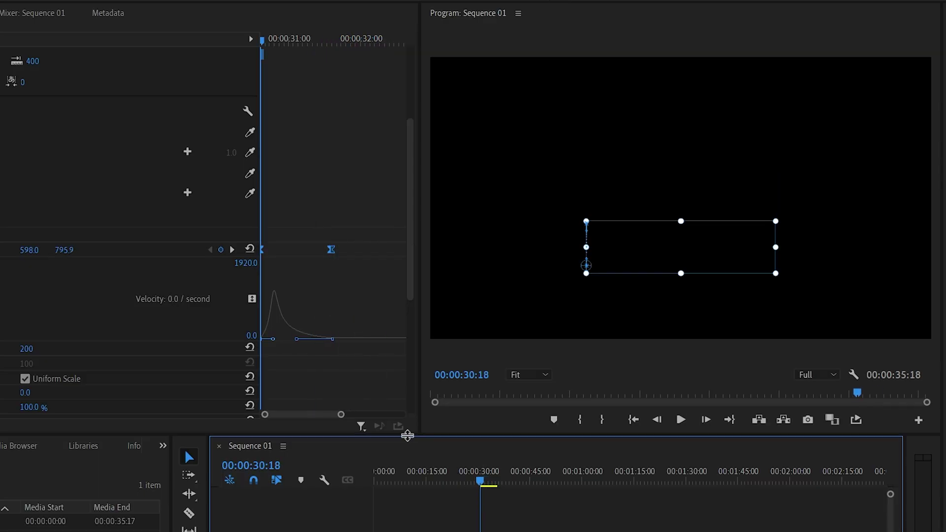
{"action": "key", "text": "space"}
{"action": "key", "text": "space"}
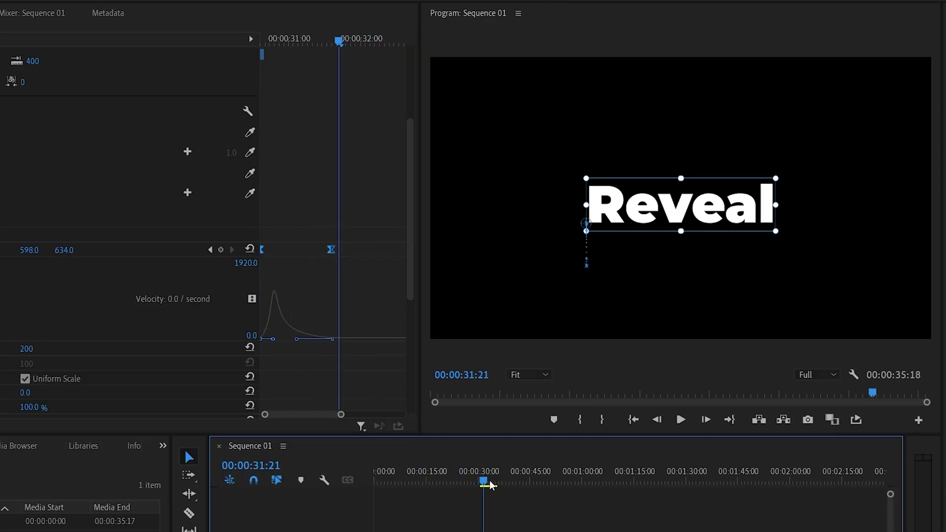
{"action": "key", "text": "Up"}
{"action": "key", "text": "space"}
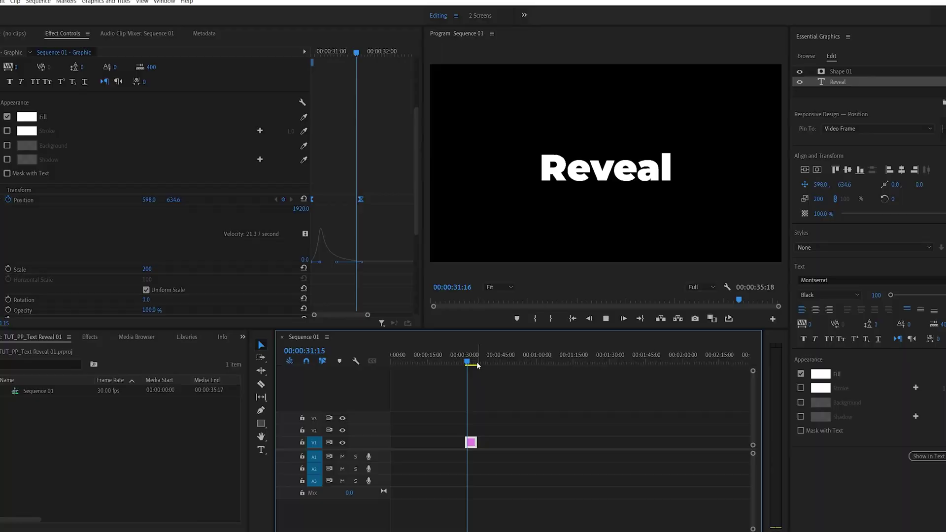
{"action": "key", "text": "space"}
{"action": "key", "text": "Up"}
{"action": "key", "text": "space"}
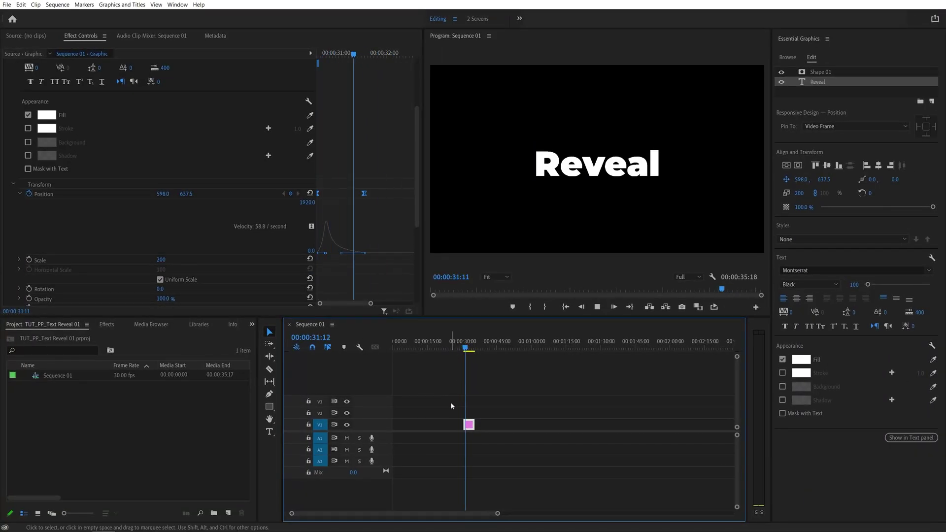
{"action": "key", "text": "space"}
{"action": "key", "text": "Up"}
{"action": "key", "text": "space"}
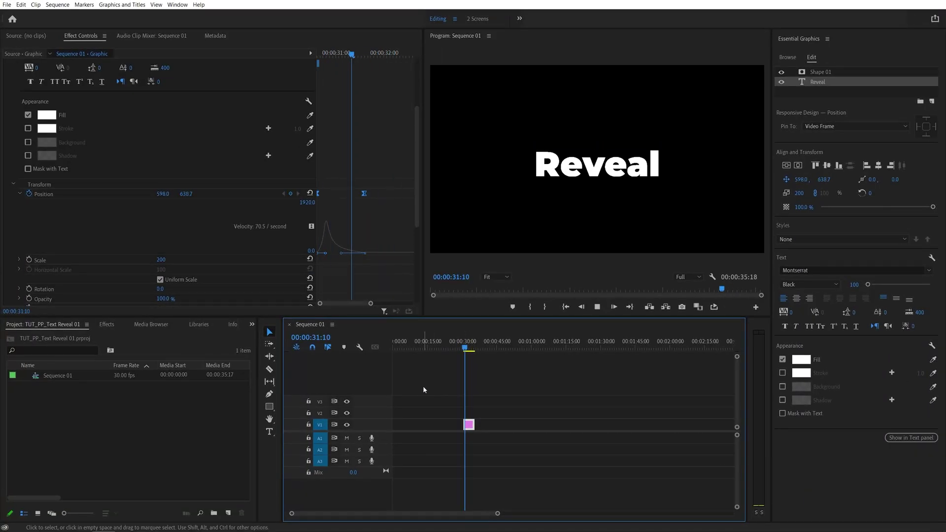
{"action": "key", "text": "space"}
{"action": "key", "text": "Up"}
{"action": "key", "text": "space"}
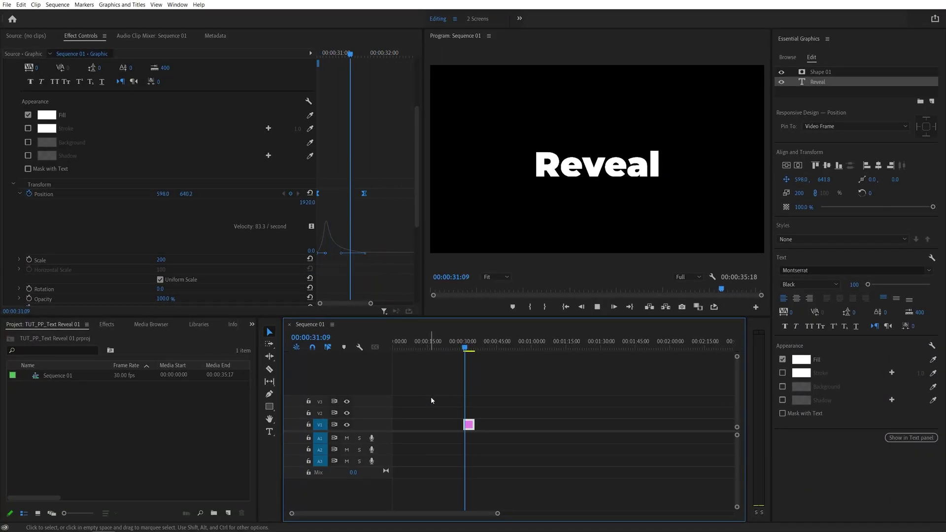